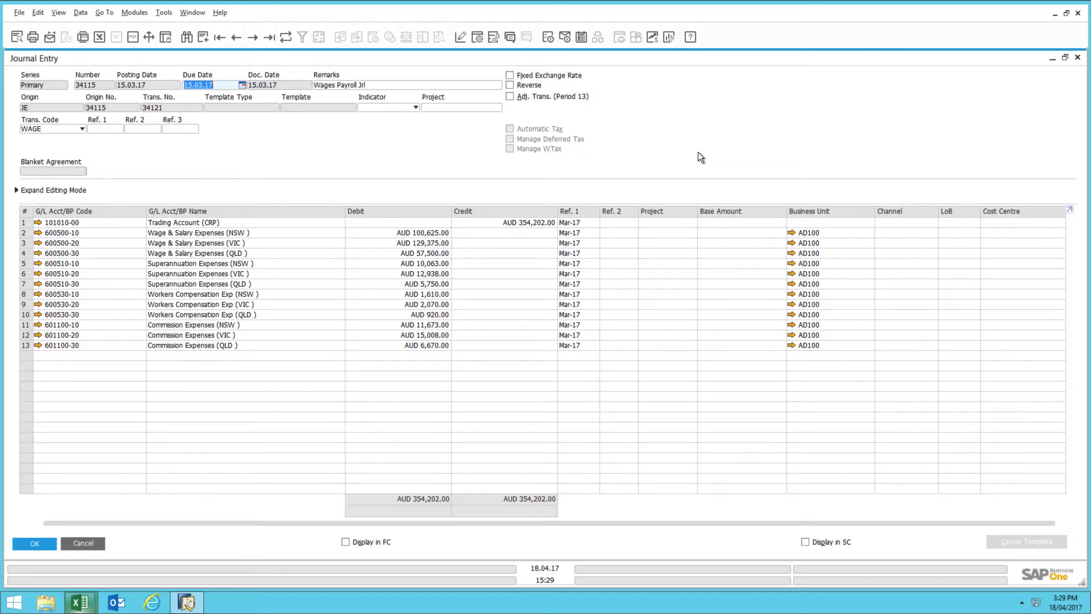
- Copy the journal entry's full 13-line table with Copy Table from the lines grid
{"action": "right_click", "coordinate": [124, 211]}
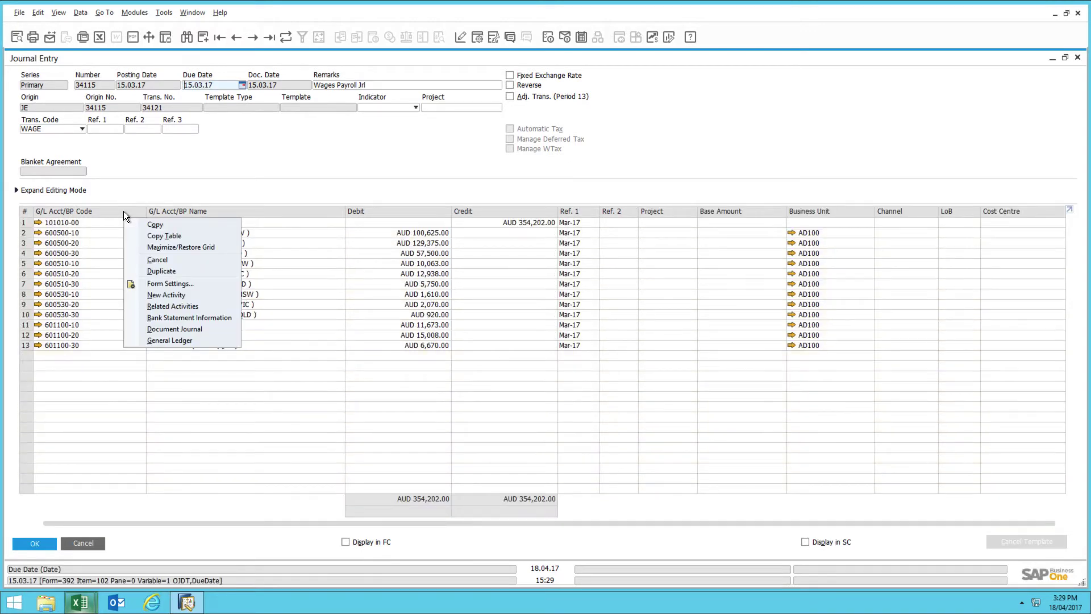
{"action": "left_click", "coordinate": [172, 237]}
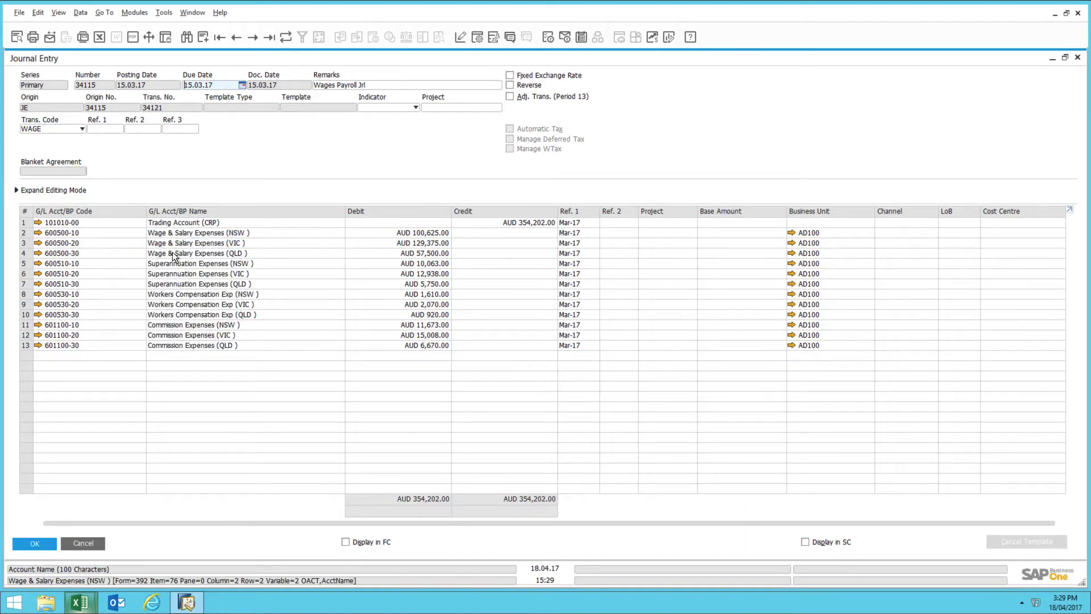
{"action": "mouse_move", "coordinate": [79, 602]}
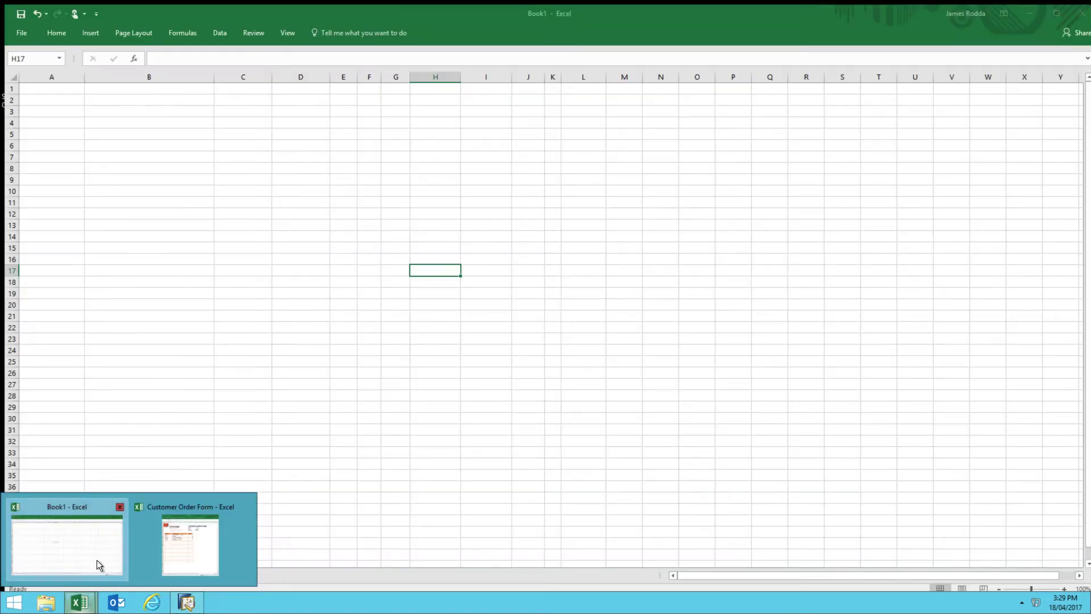
- Paste the journal lines, header row plus 13 entries, into Book1 starting at cell A1
{"action": "left_click", "coordinate": [97, 560]}
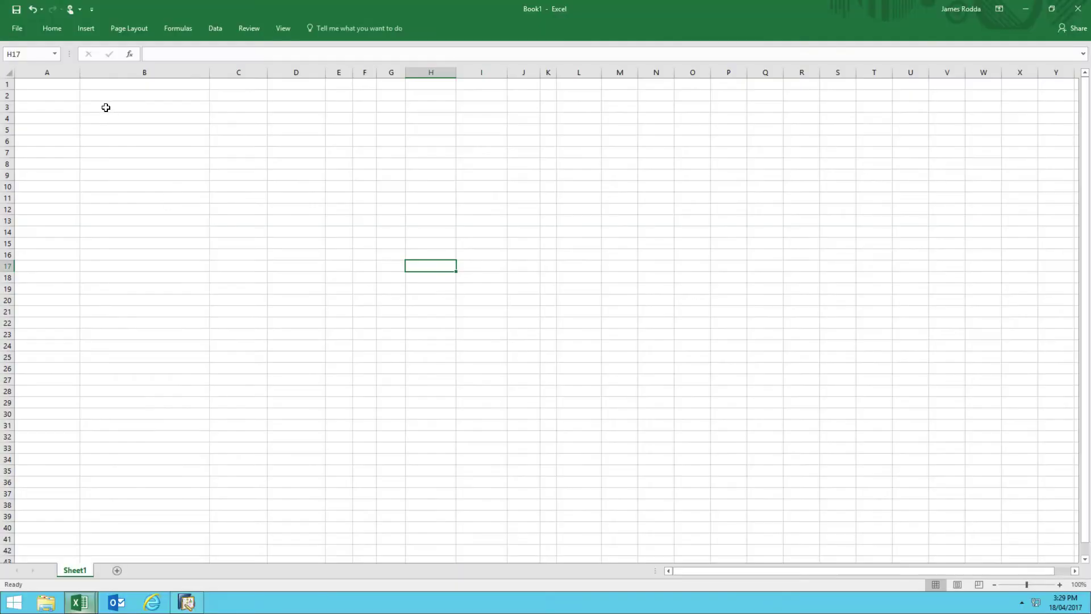
{"action": "left_click", "coordinate": [60, 83]}
{"action": "right_click", "coordinate": [61, 84]}
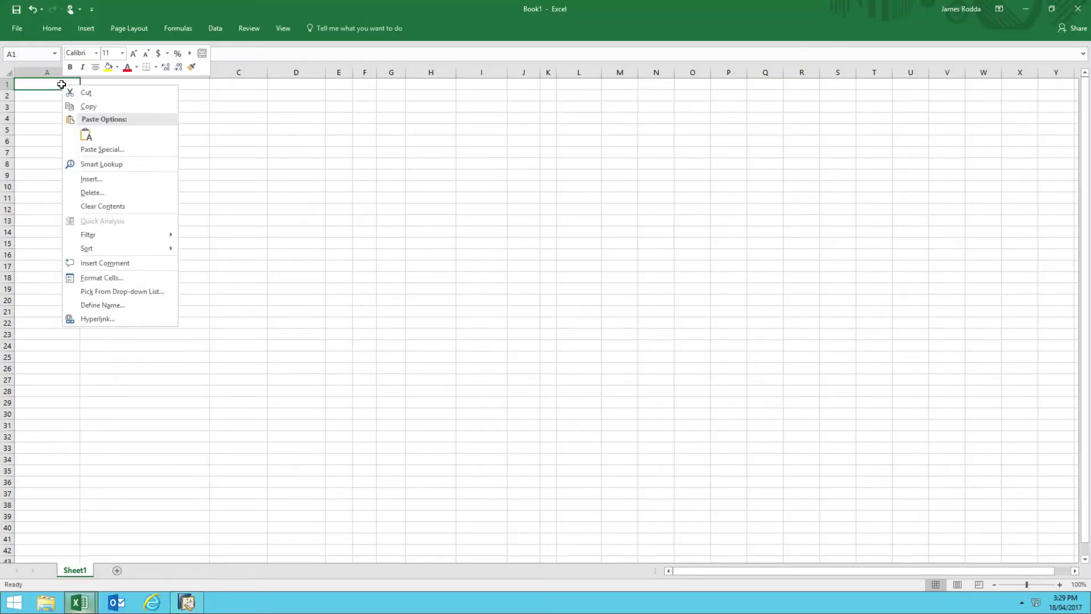
{"action": "left_click", "coordinate": [86, 135]}
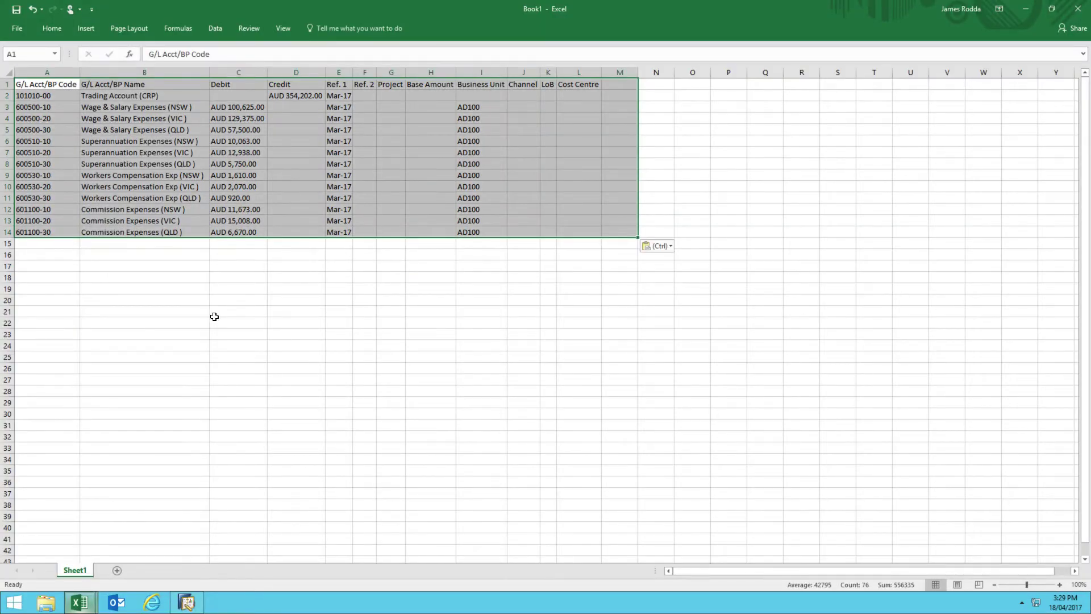
{"action": "left_click", "coordinate": [225, 285]}
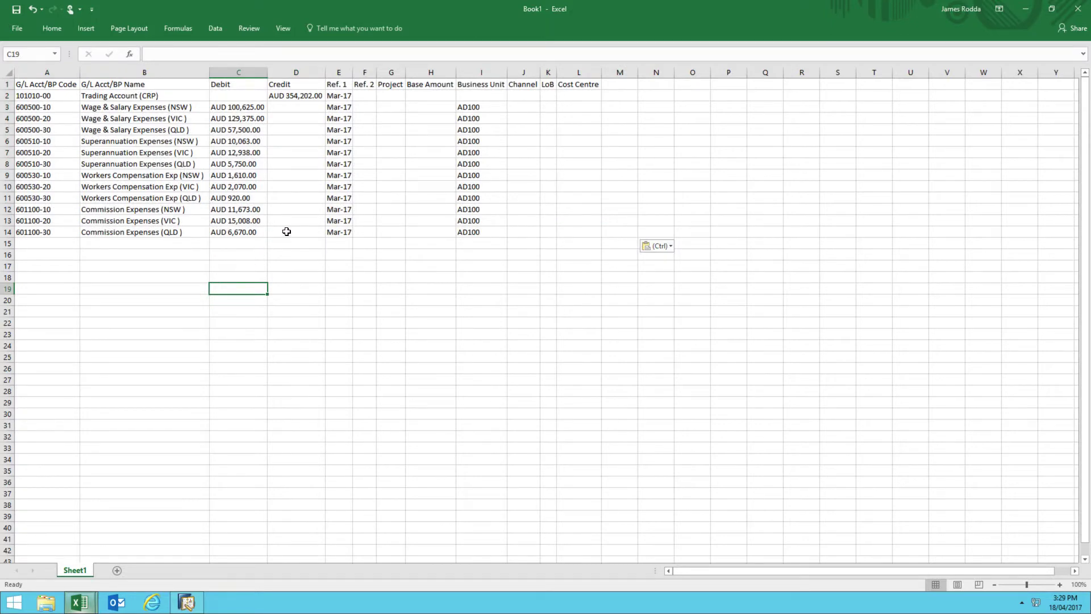
- Enter April2017 in E2 and copy it down to E14 so every Ref. 1 reads Apr-17
{"action": "left_click", "coordinate": [344, 96]}
{"action": "type", "text": "April20"}
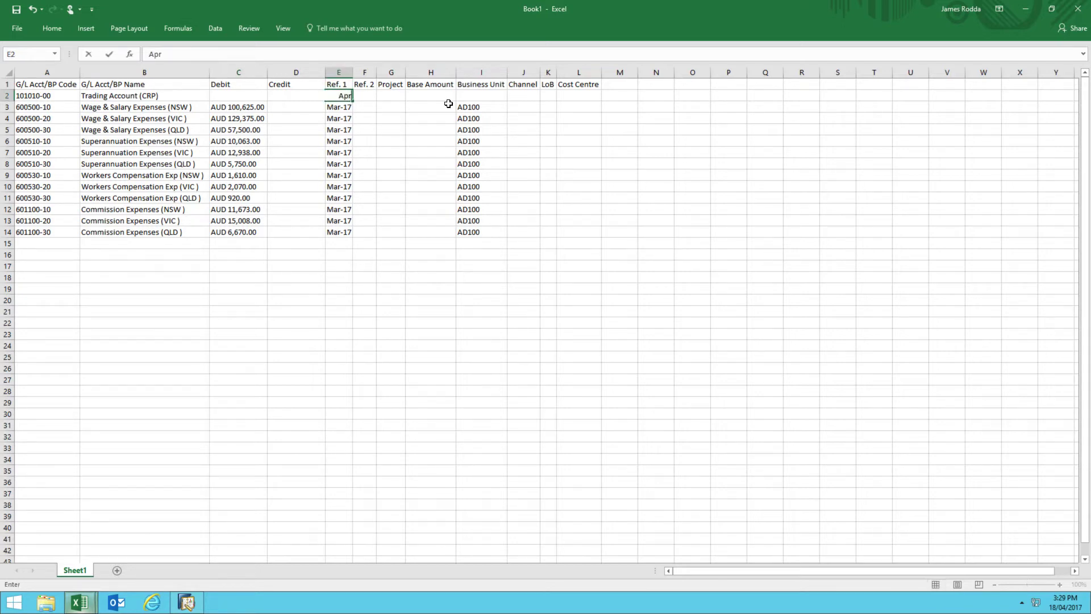
{"action": "type", "text": "17"}
{"action": "key", "text": "Return"}
{"action": "left_click", "coordinate": [346, 98]}
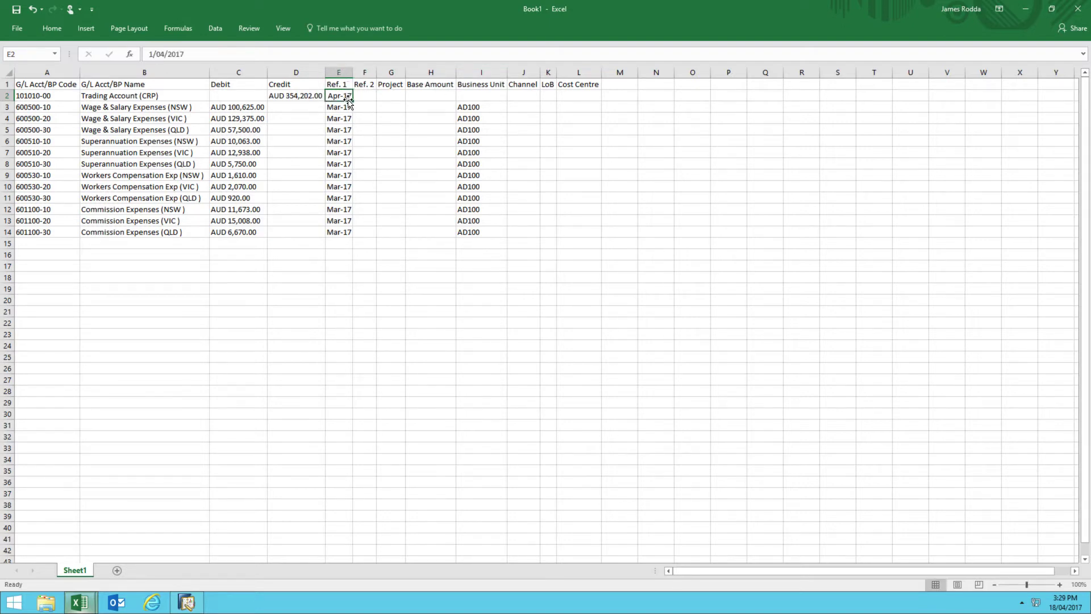
{"action": "left_click_drag", "start_coordinate": [352, 101], "coordinate": [351, 238]}
{"action": "left_click", "coordinate": [360, 247]}
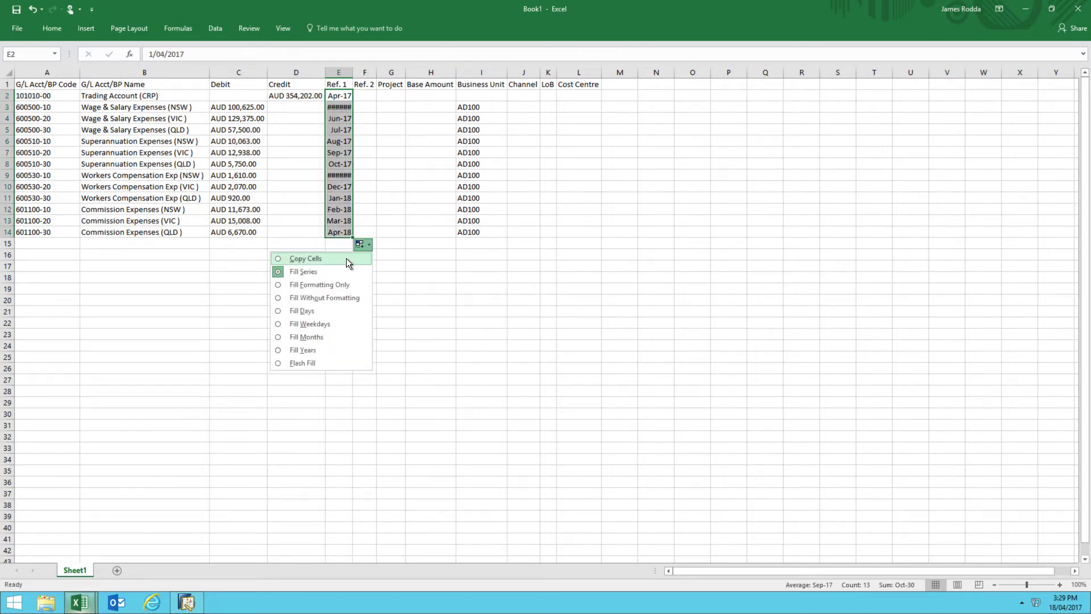
{"action": "left_click", "coordinate": [346, 257]}
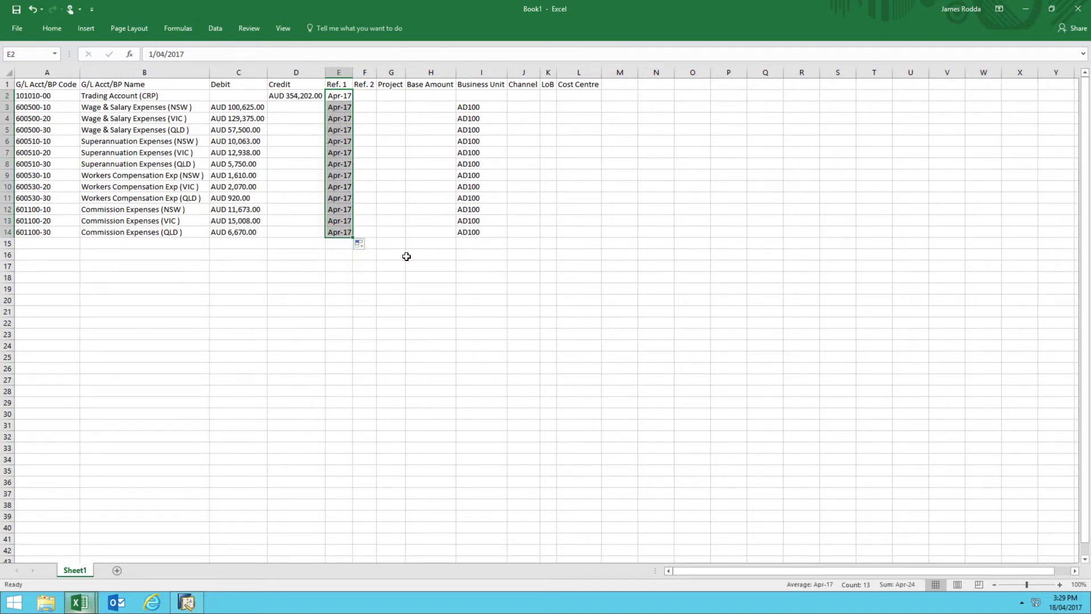
{"action": "left_click", "coordinate": [516, 230]}
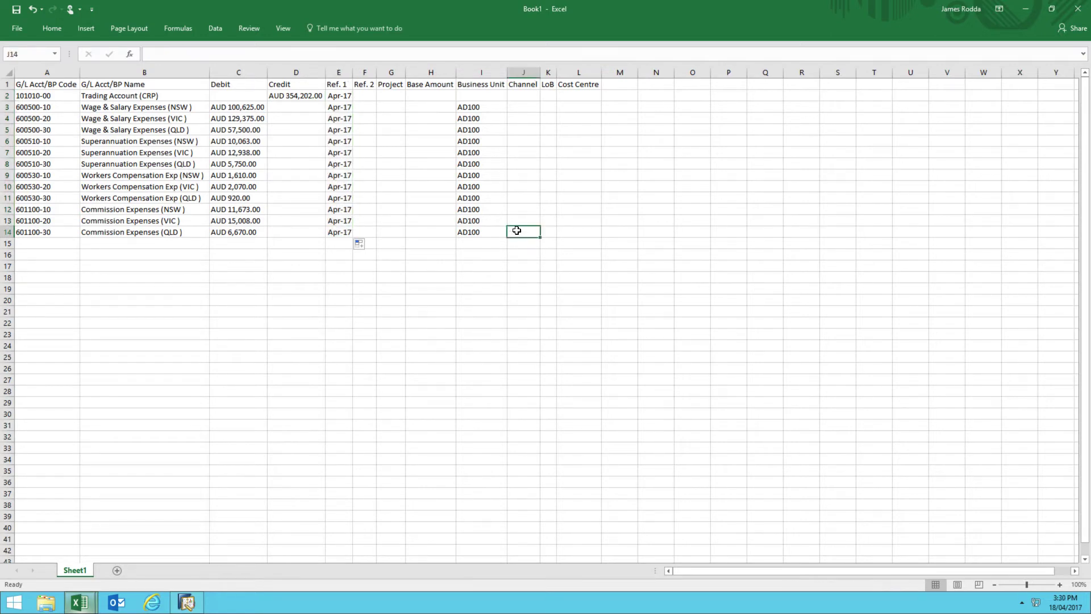
- Copy the journal data block A2:J14 without the header row
{"action": "left_click_drag", "start_coordinate": [517, 230], "coordinate": [28, 97]}
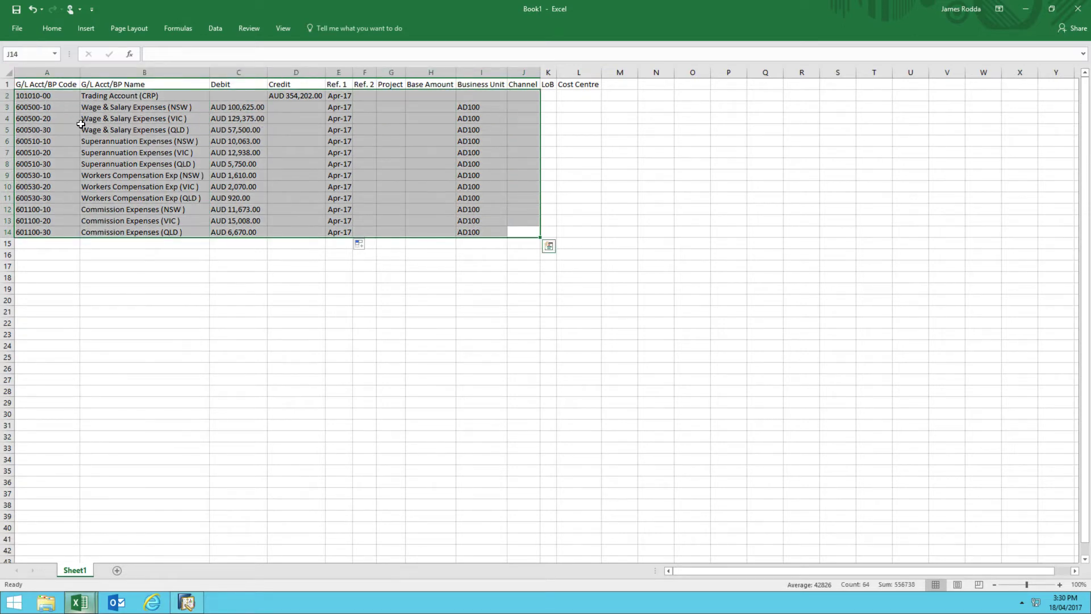
{"action": "right_click", "coordinate": [82, 176]}
{"action": "left_click", "coordinate": [124, 200]}
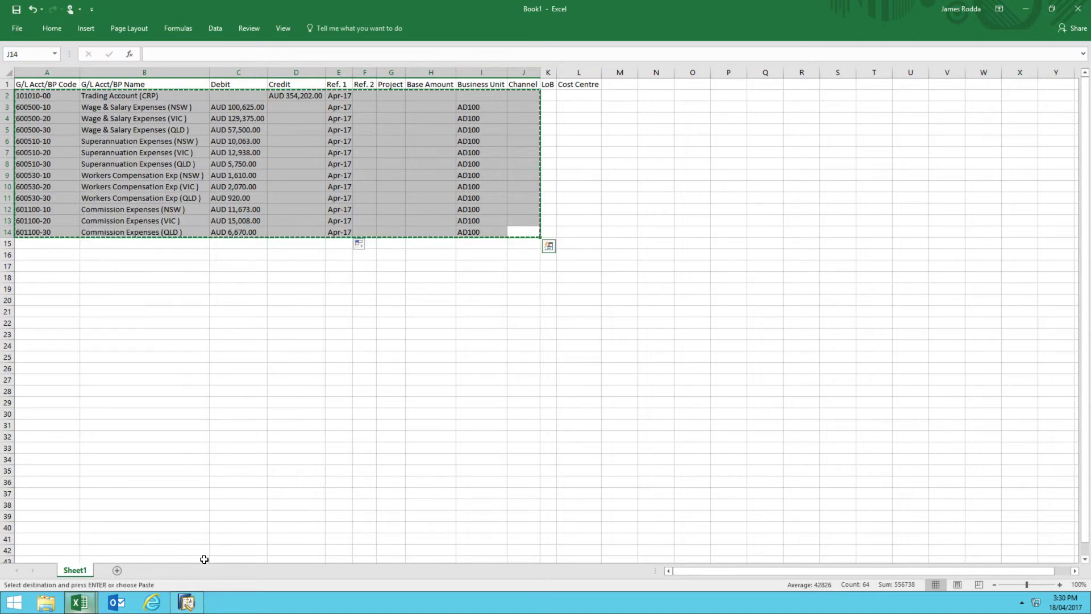
- Paste the 13 copied lines into new journal entry 34117, balancing at AUD 354,202.00
{"action": "left_click", "coordinate": [201, 606]}
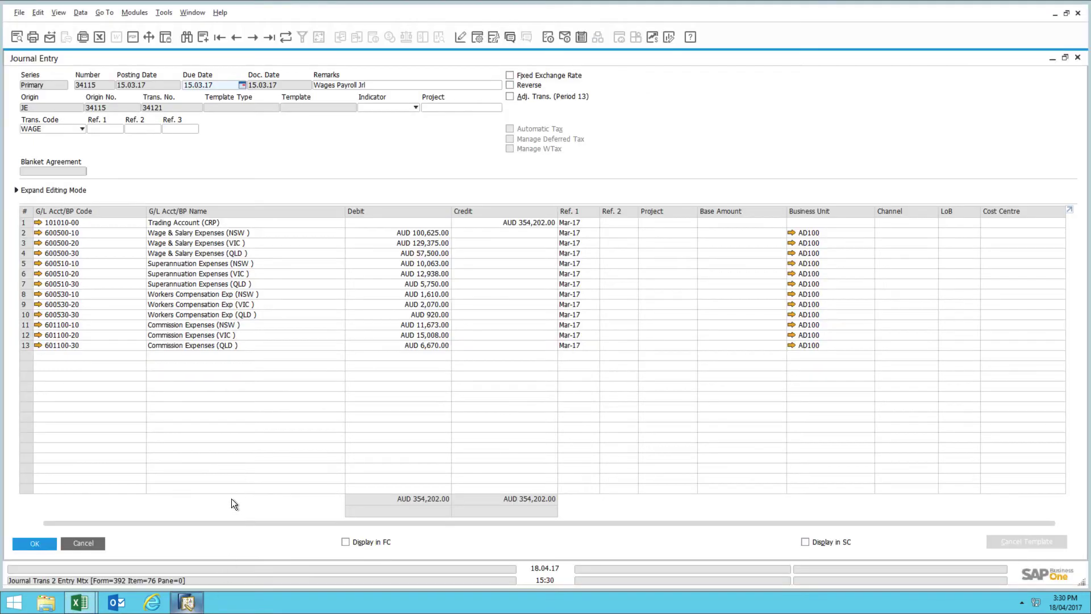
{"action": "left_click", "coordinate": [204, 36]}
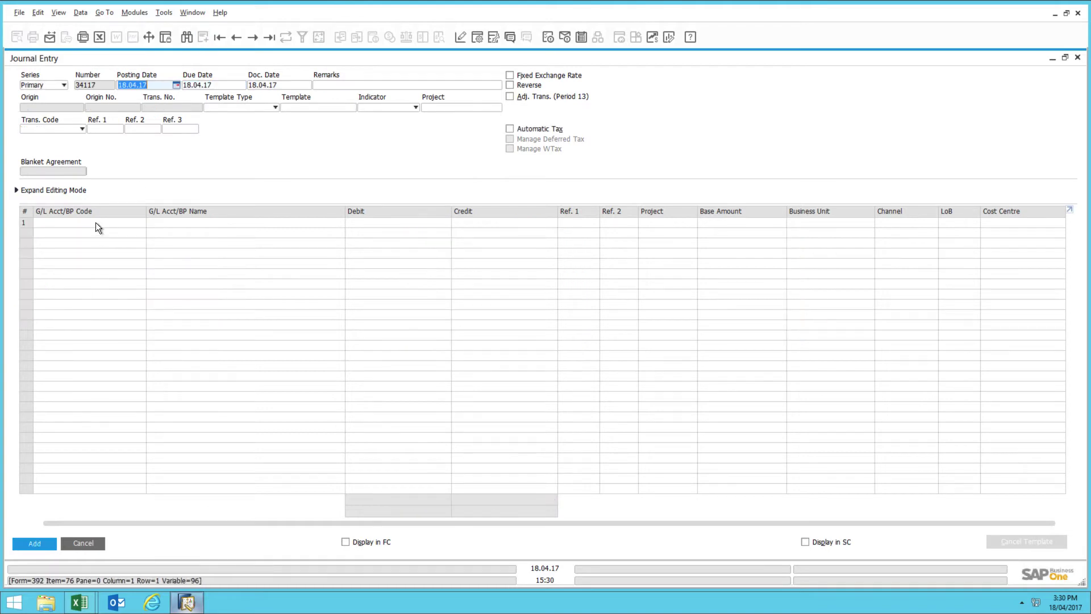
{"action": "right_click", "coordinate": [96, 223]}
{"action": "left_click", "coordinate": [128, 246]}
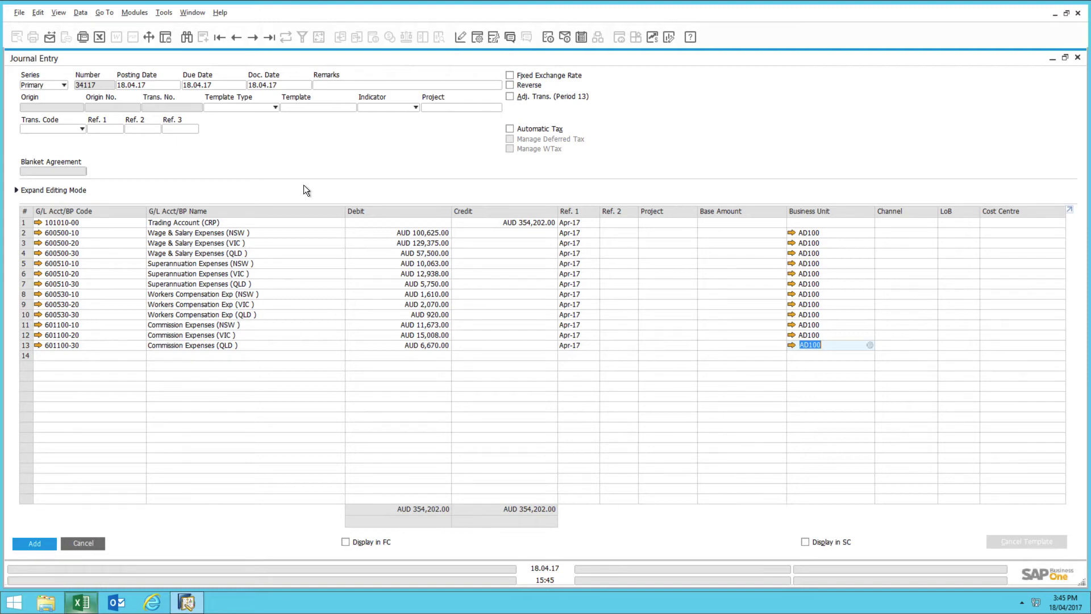
- Copy the order form's five item rows B10:D14 in Excel, then return to SAP
{"action": "key", "text": "alt+Tab"}
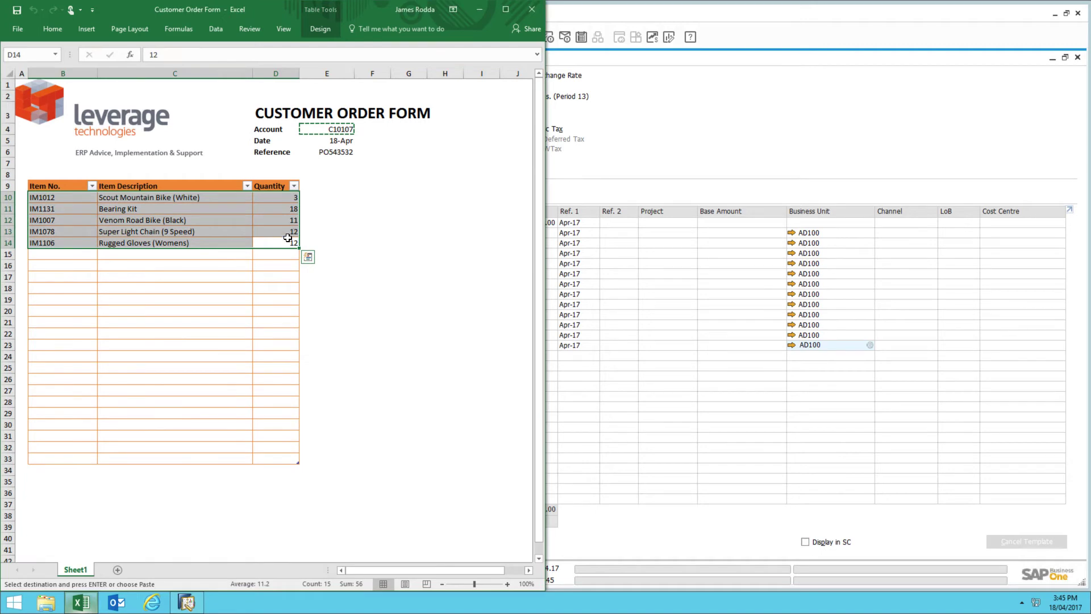
{"action": "left_click", "coordinate": [286, 243]}
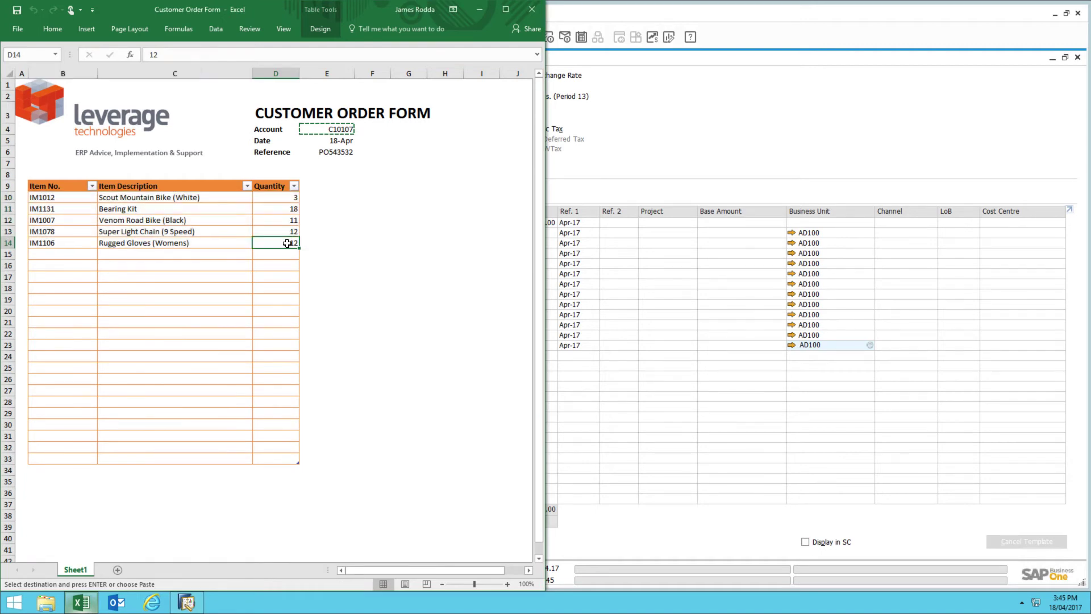
{"action": "left_click_drag", "start_coordinate": [287, 243], "coordinate": [62, 199]}
{"action": "right_click", "coordinate": [63, 199]}
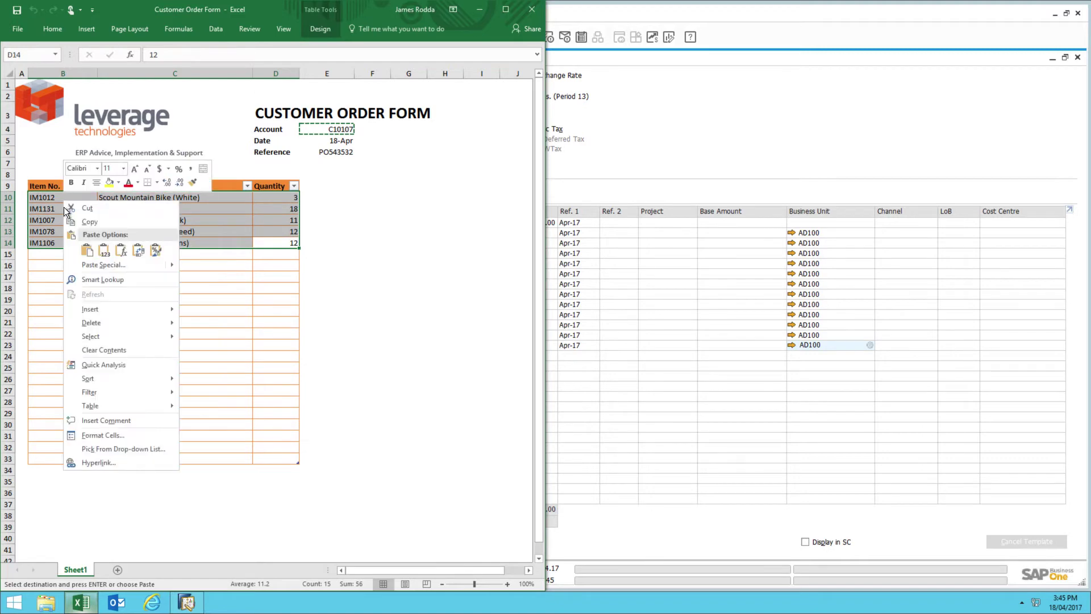
{"action": "left_click", "coordinate": [88, 226]}
{"action": "left_click", "coordinate": [847, 156]}
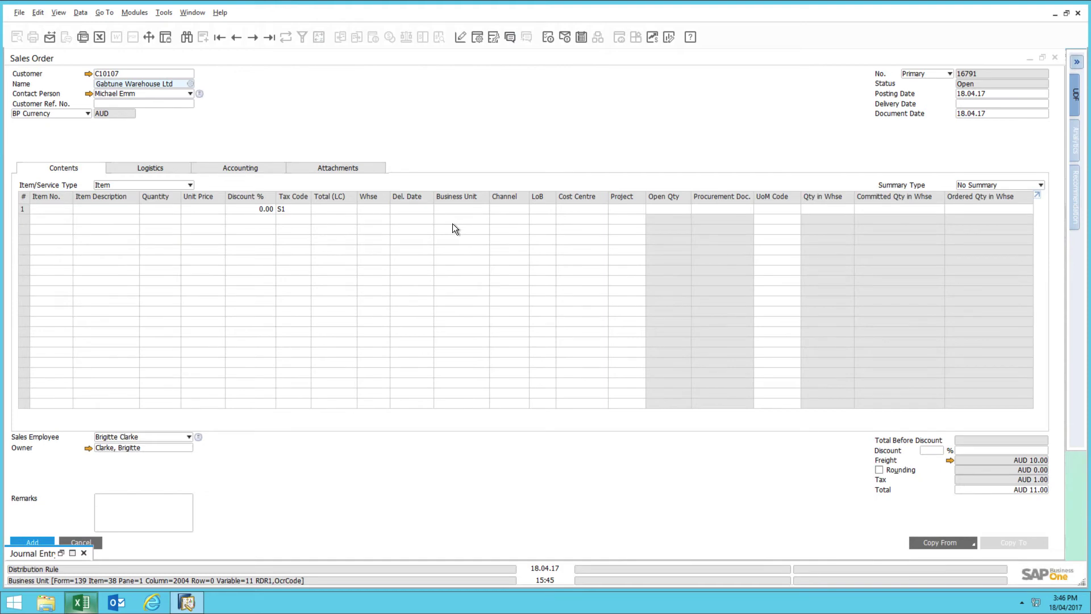
- Paste the five copied items into the sales order from row 1, totalling AUD 30,988.36
{"action": "left_click", "coordinate": [49, 208]}
{"action": "right_click", "coordinate": [49, 208]}
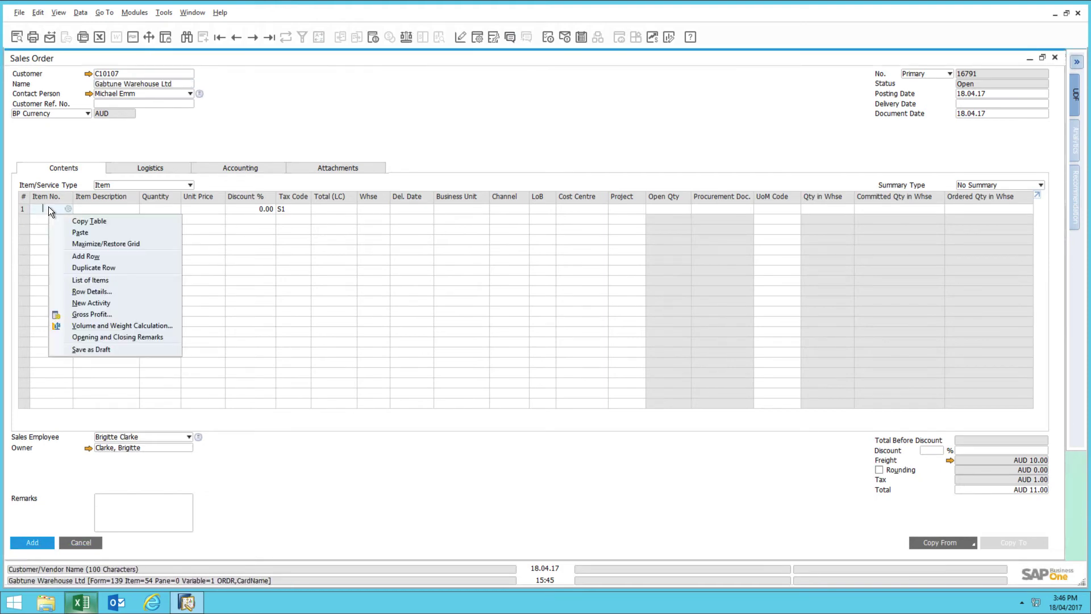
{"action": "left_click", "coordinate": [77, 232]}
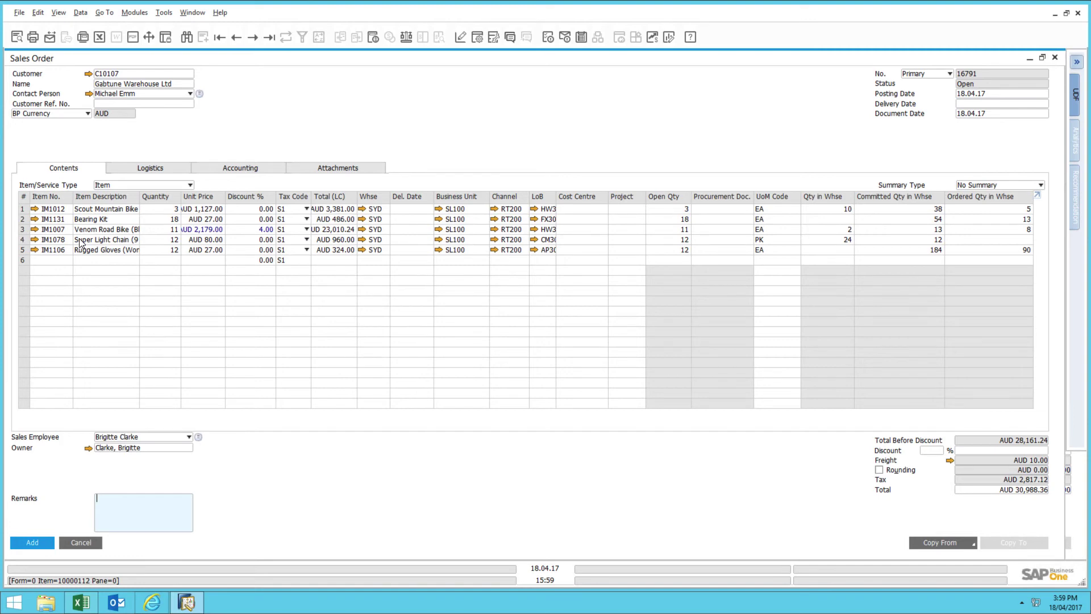
- Bring the Advanced Idea Mechanics purchase order to the front via the Window menu
{"action": "left_click", "coordinate": [193, 13]}
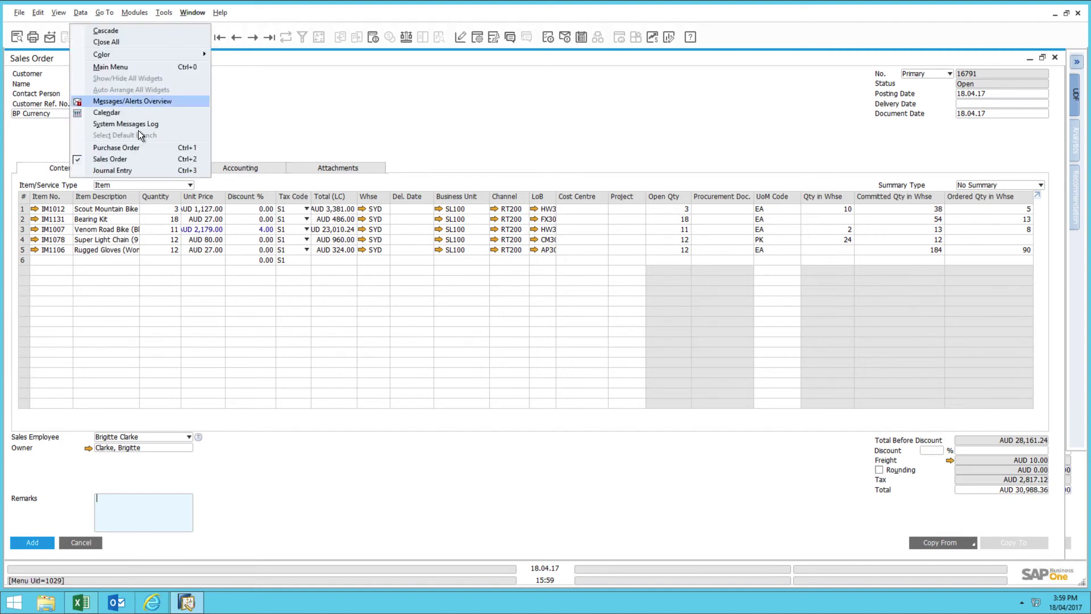
{"action": "left_click", "coordinate": [131, 149]}
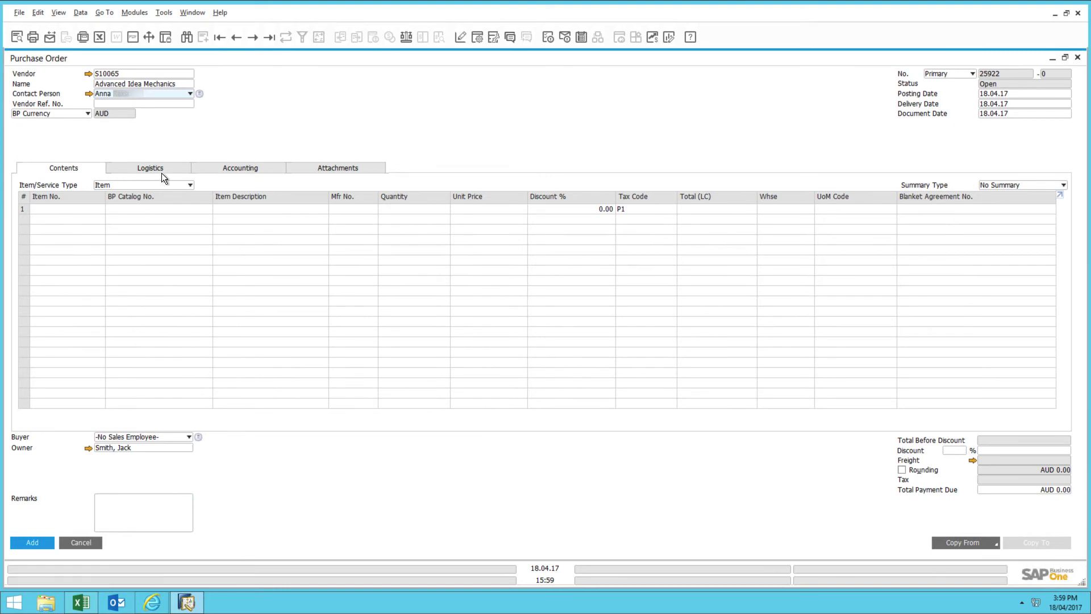
{"action": "left_click", "coordinate": [165, 13]}
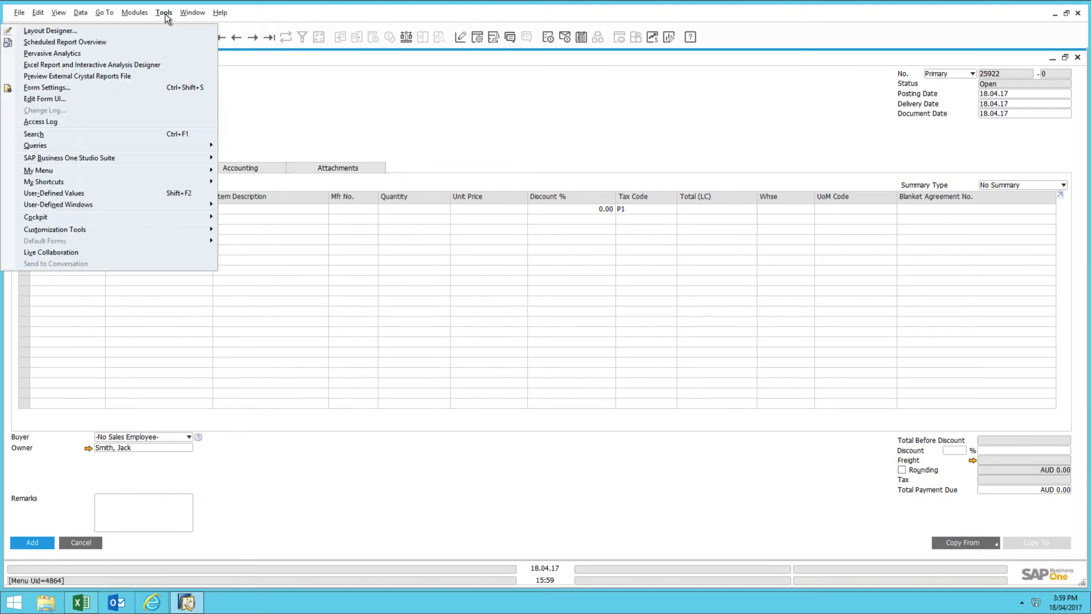
- Run the Purchase Recommendation formatted search from User Queries, listing six items
{"action": "mouse_move", "coordinate": [132, 144]}
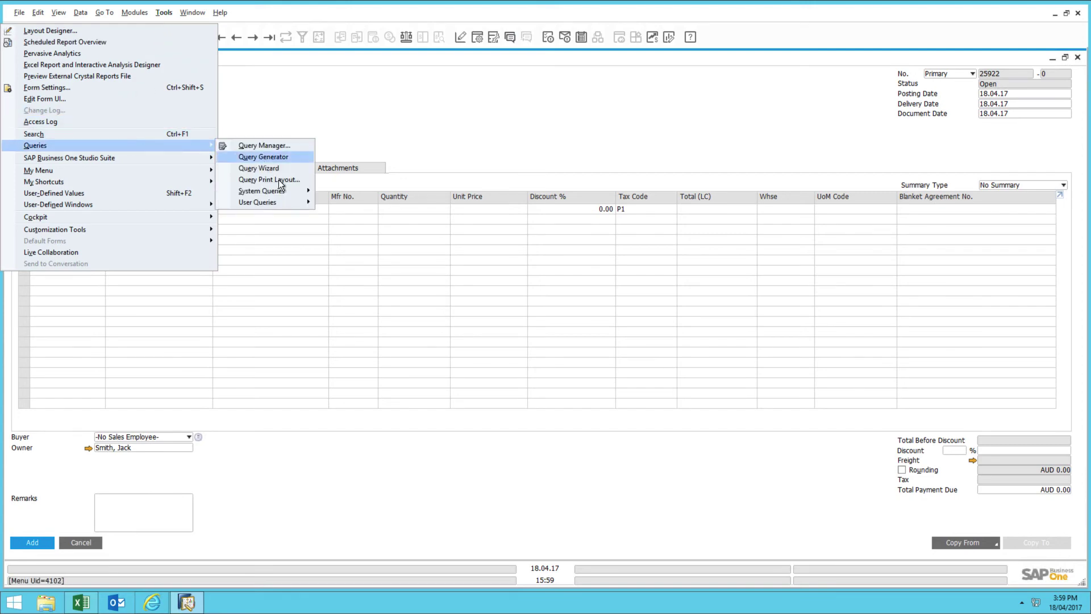
{"action": "mouse_move", "coordinate": [274, 202]}
{"action": "mouse_move", "coordinate": [170, 202]}
{"action": "left_click", "coordinate": [85, 203]}
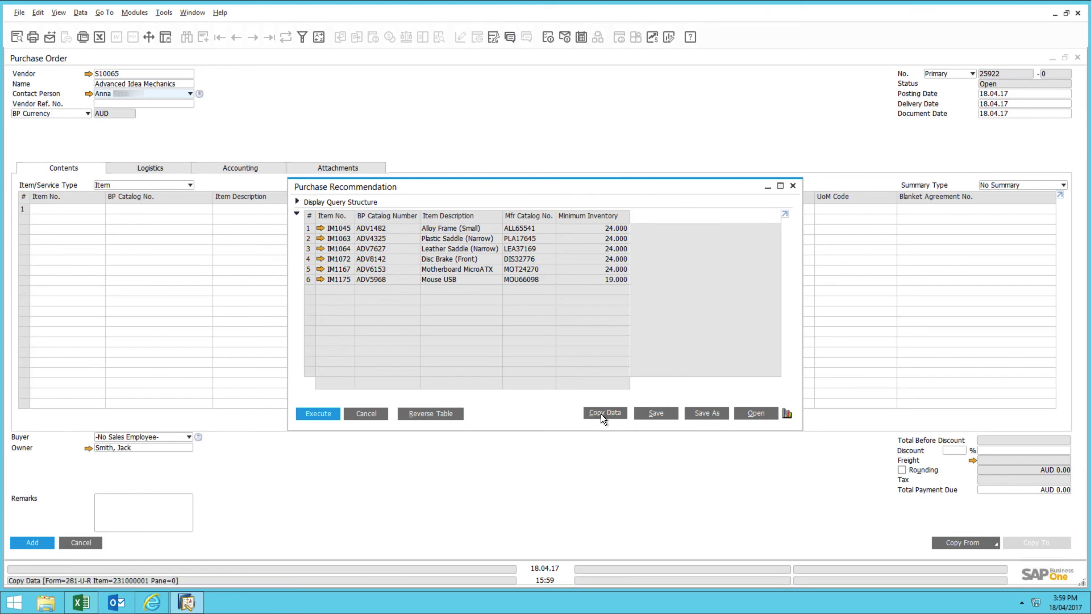
- Paste the six recommended items IM1045–IM1175 into the purchase order, confirming column headers
{"action": "left_click", "coordinate": [420, 117]}
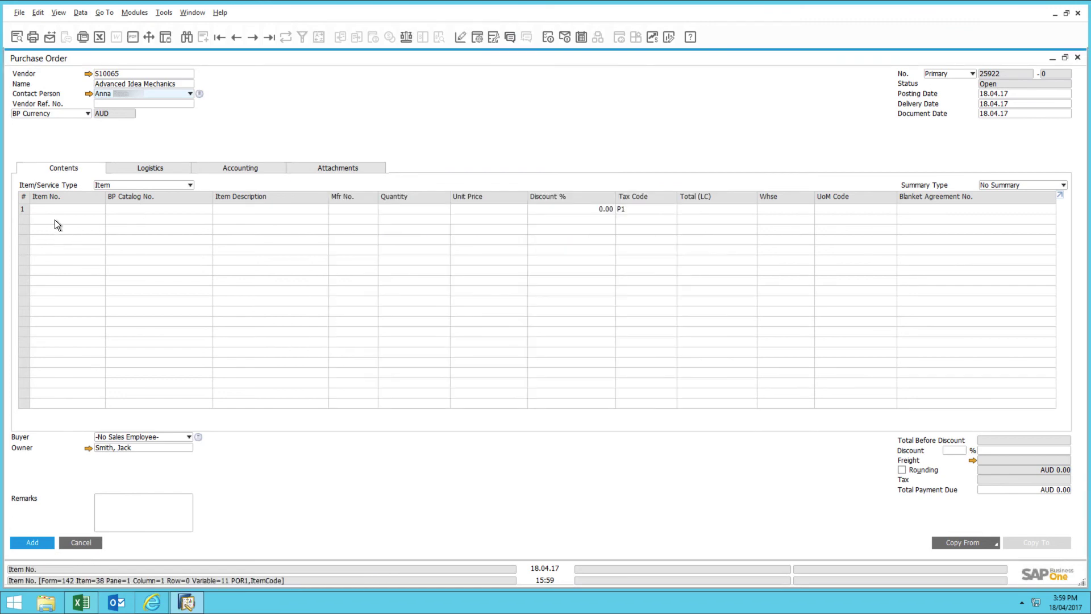
{"action": "right_click", "coordinate": [56, 208]}
{"action": "left_click", "coordinate": [100, 233]}
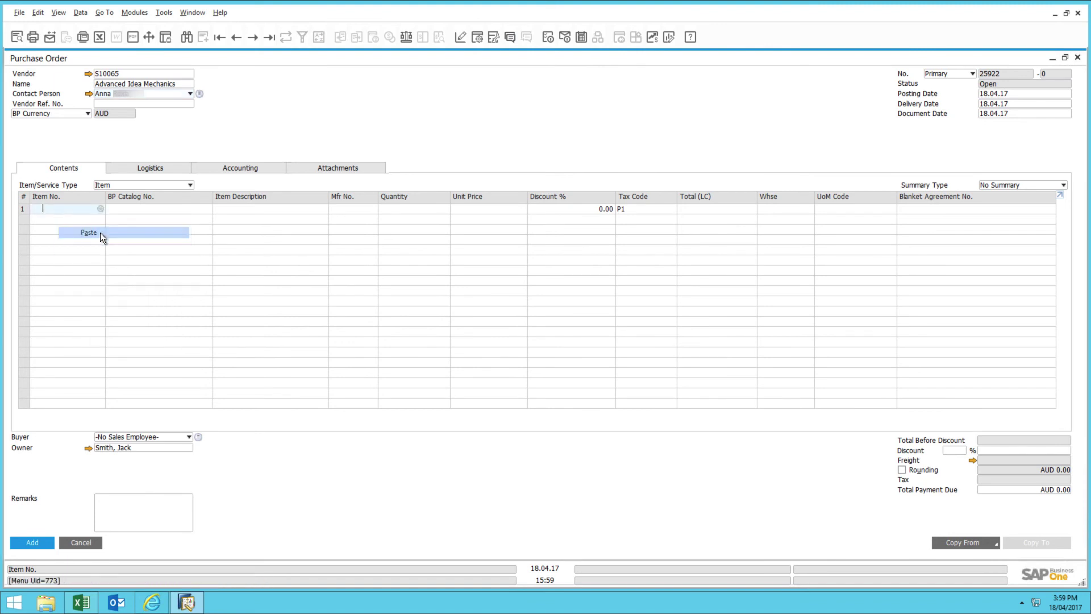
{"action": "left_click", "coordinate": [100, 233]}
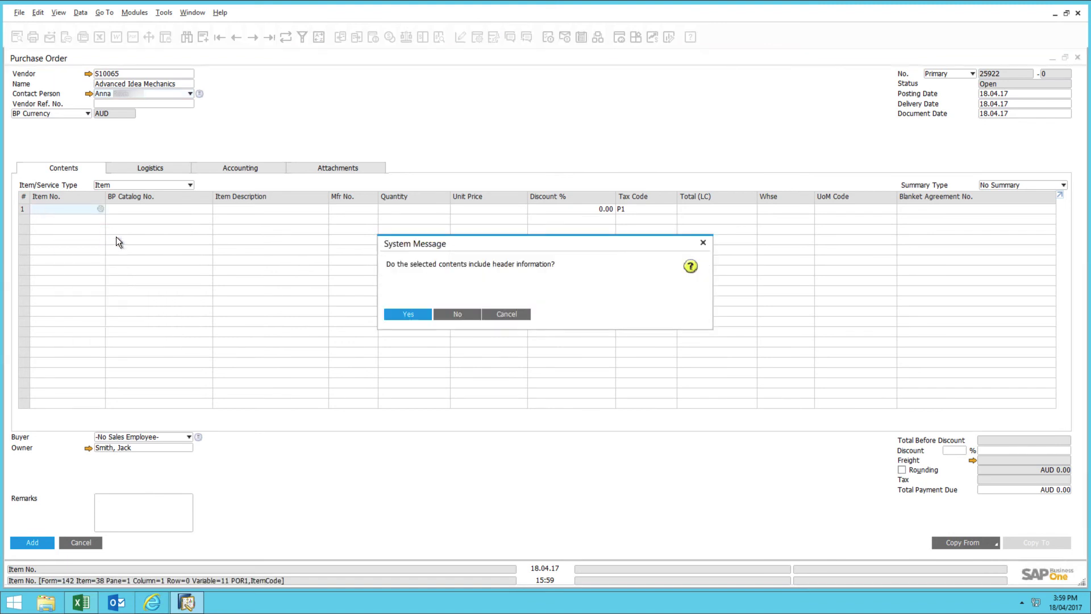
{"action": "left_click", "coordinate": [407, 314]}
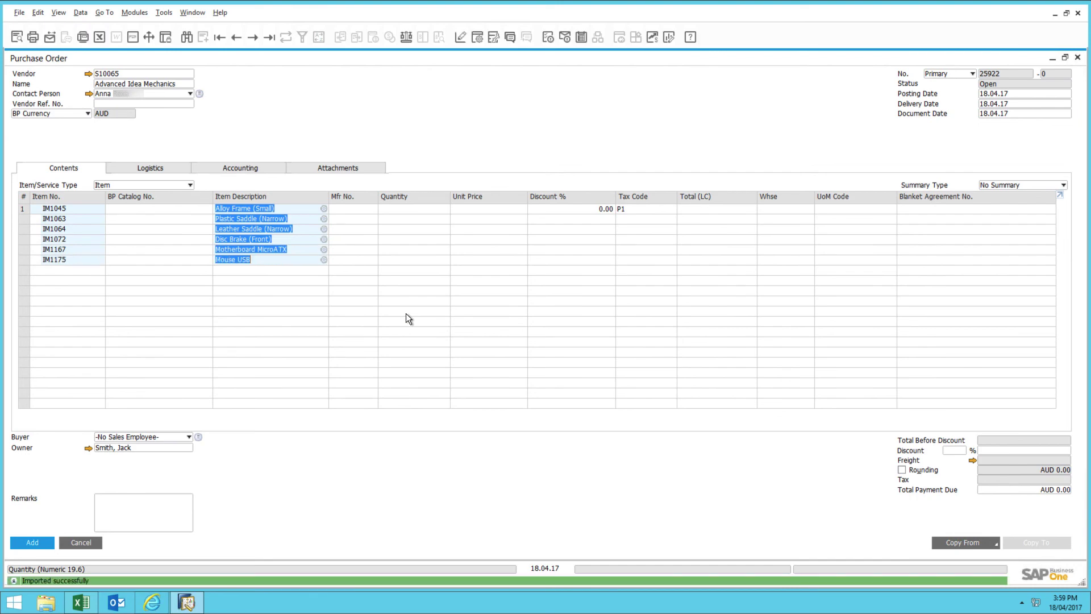